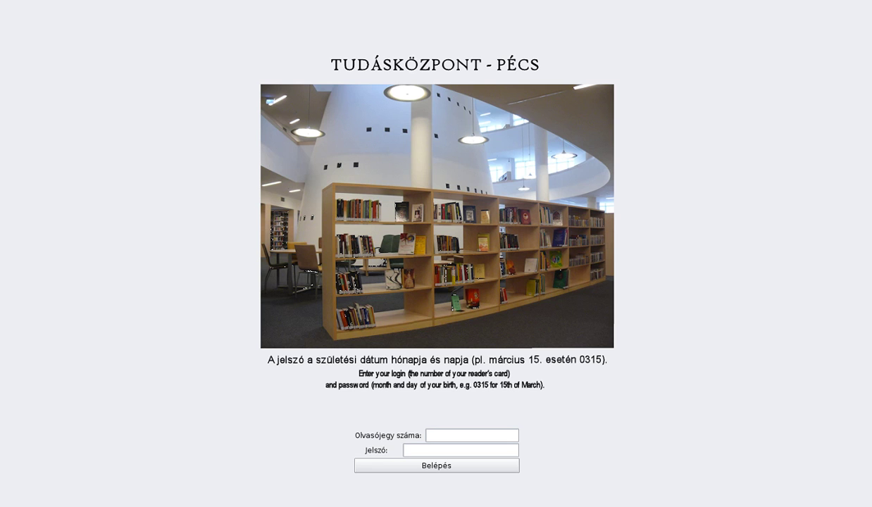
Log in to the library's request system with the reader's card number and password.
click(467, 433)
click(489, 450)
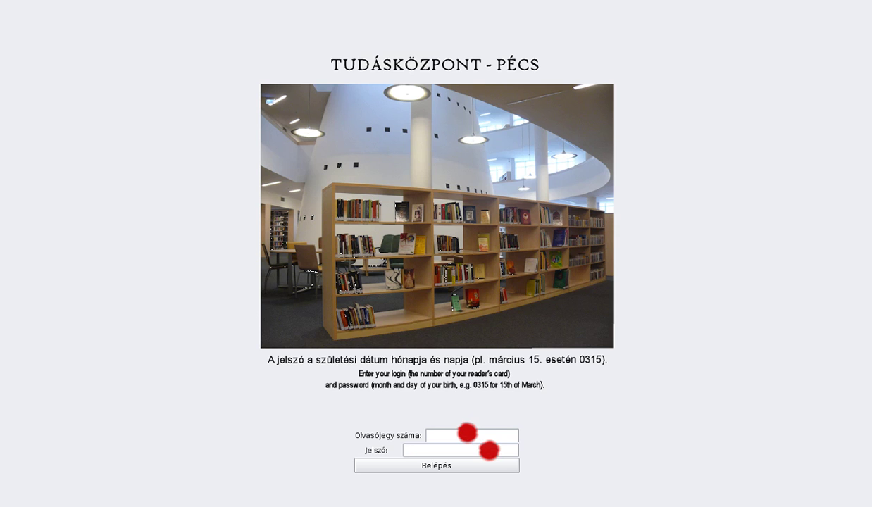
click(394, 468)
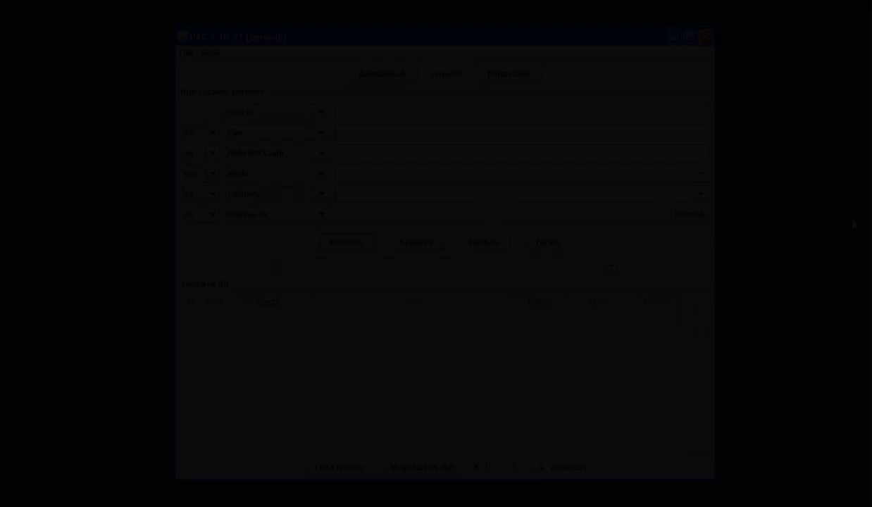
Search the pmvedb catalogue for author "Verne Gyula" and title "Grant kapitány gyermekei".
text(Verne )
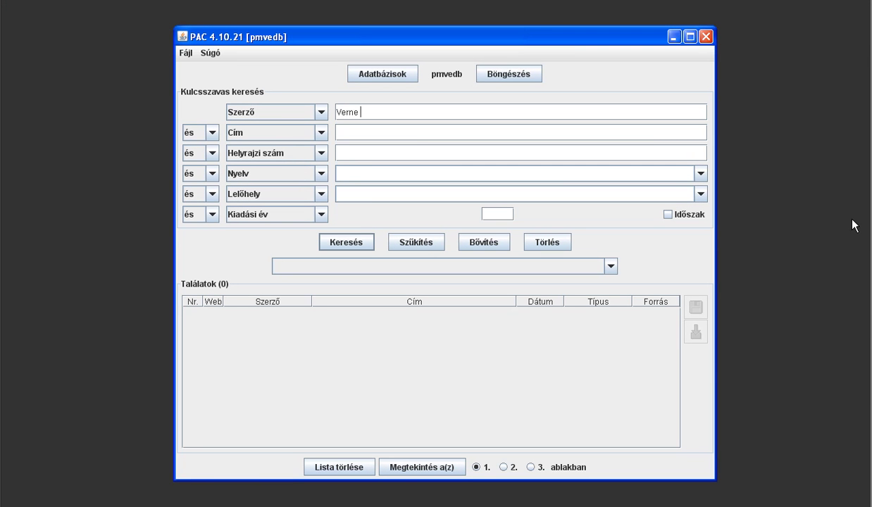
text(Gyula)
key(Tab)
text(Grant kapitány gyermekei)
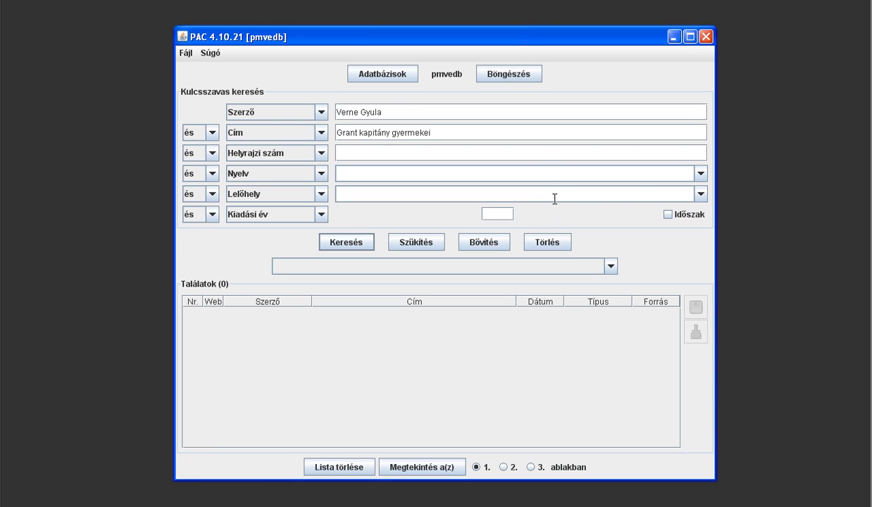
click(354, 243)
click(354, 243)
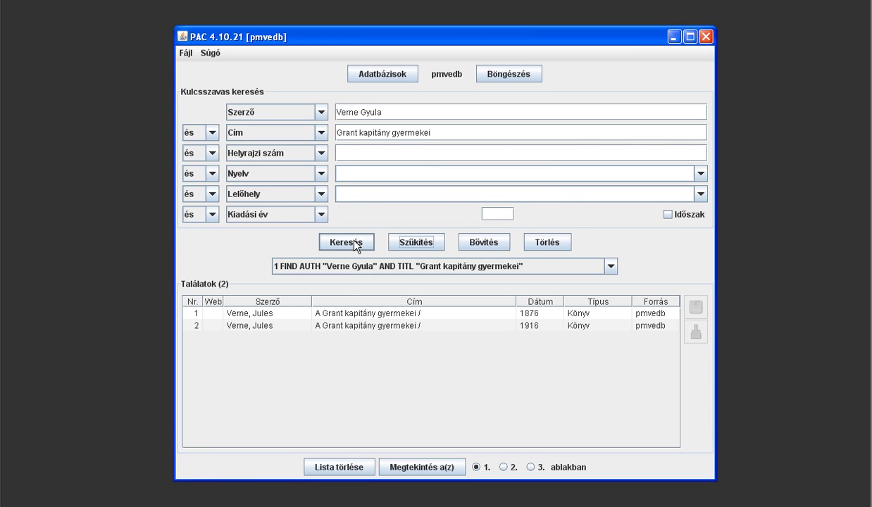
View the 1876 record of A Grant kapitány gyermekei and try to request it from storage.
click(336, 313)
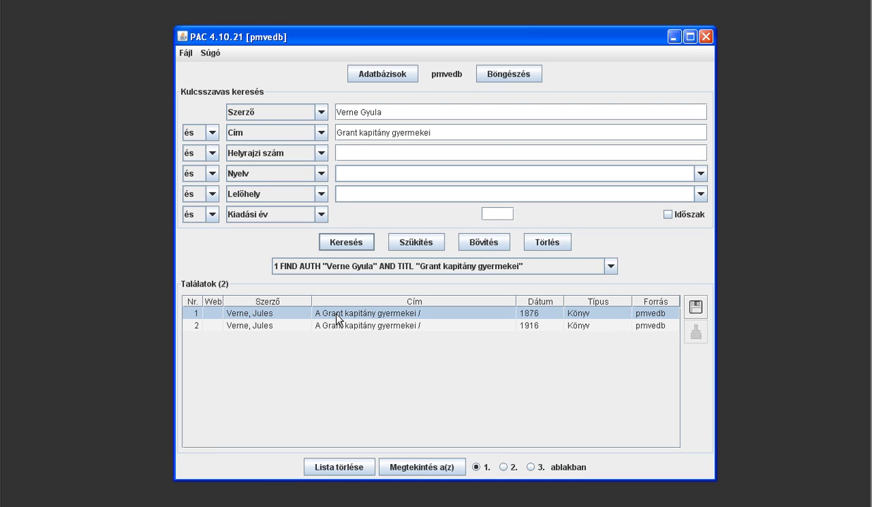
click(423, 467)
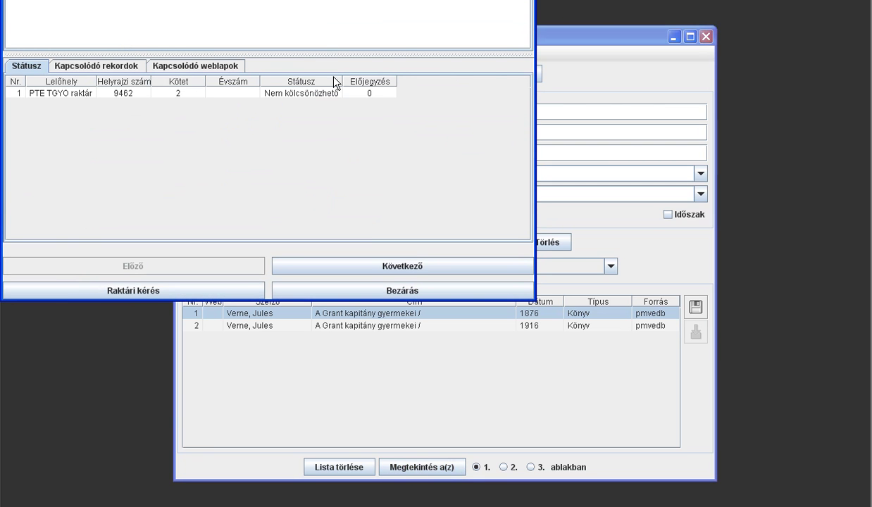
drag(315, 0, 463, 23)
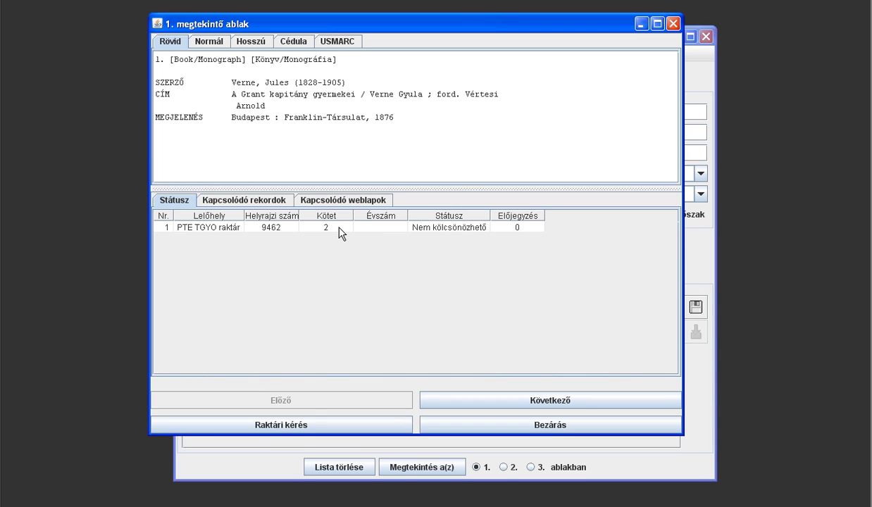
click(315, 425)
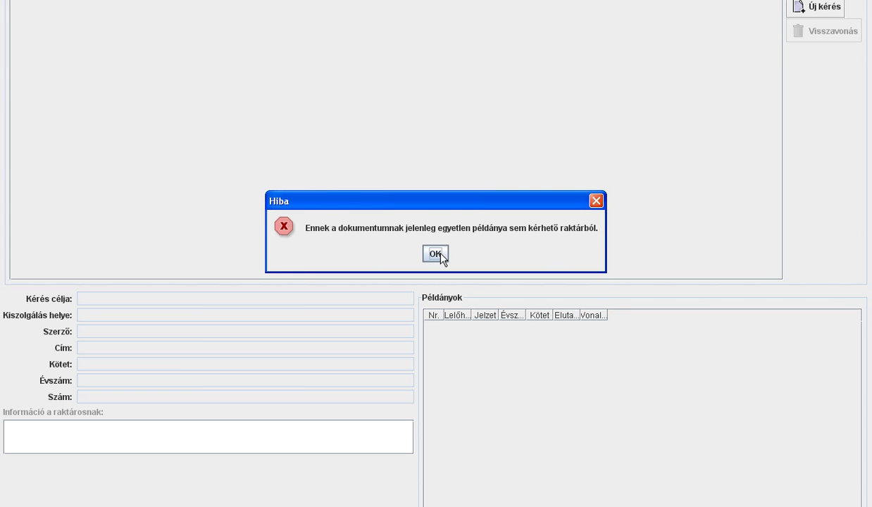
click(436, 254)
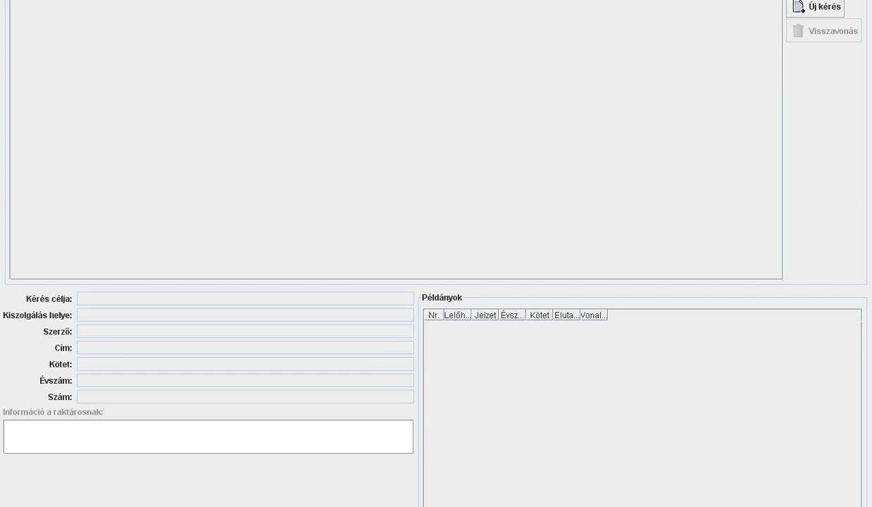
Start a new request, clear the title and search by the author Verne Gyula alone.
click(826, 13)
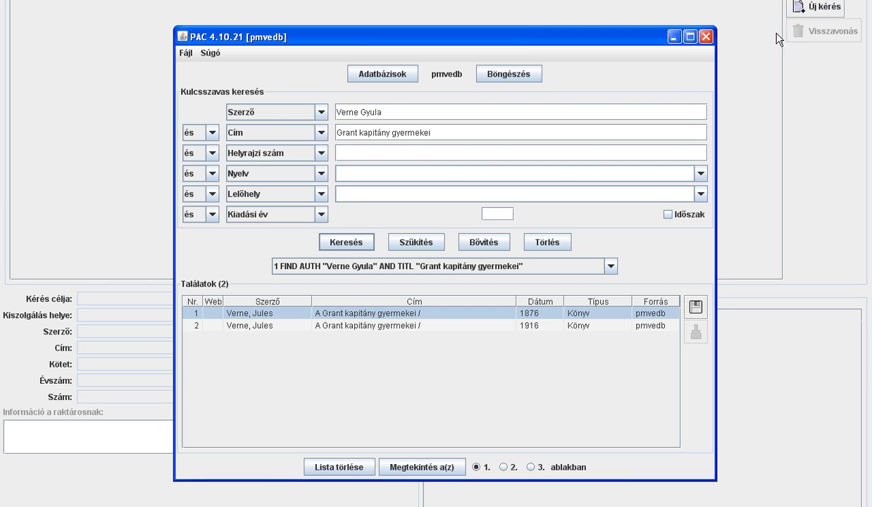
drag(428, 133, 303, 128)
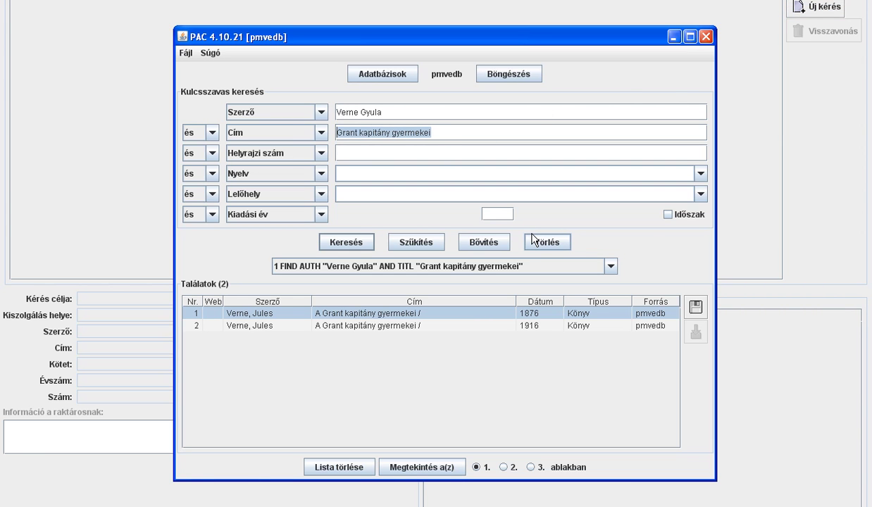
key(Delete)
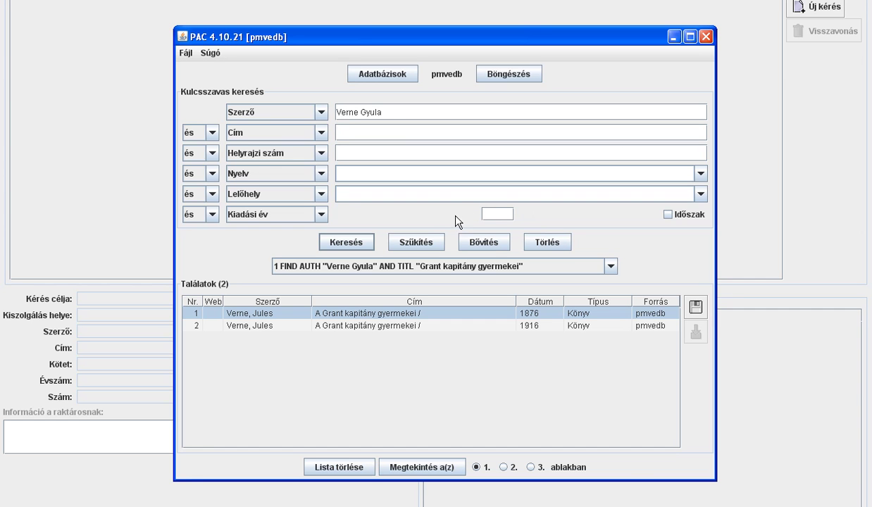
click(346, 243)
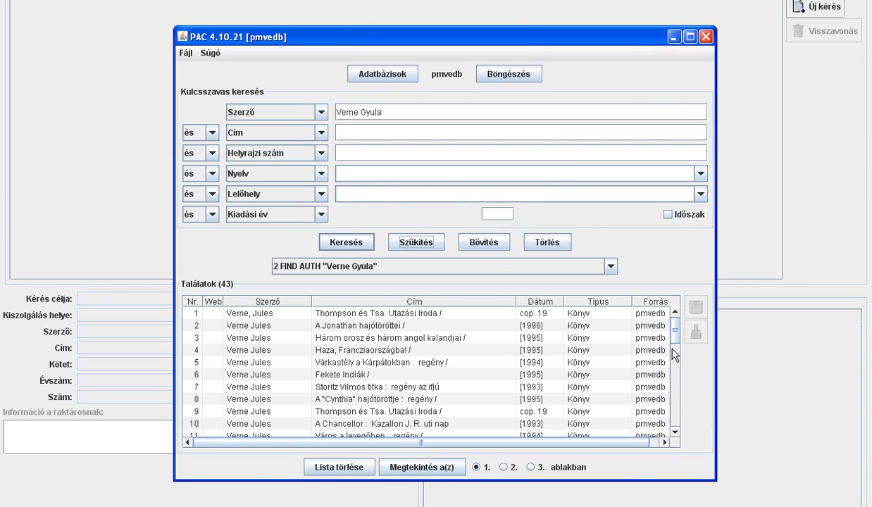
View the 1995 record of Fekete Indiák and try to request it from storage.
click(335, 375)
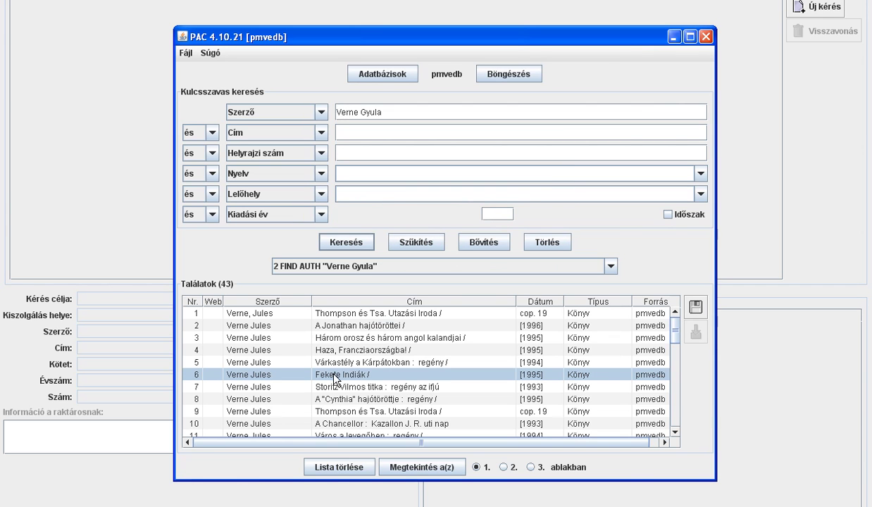
click(417, 469)
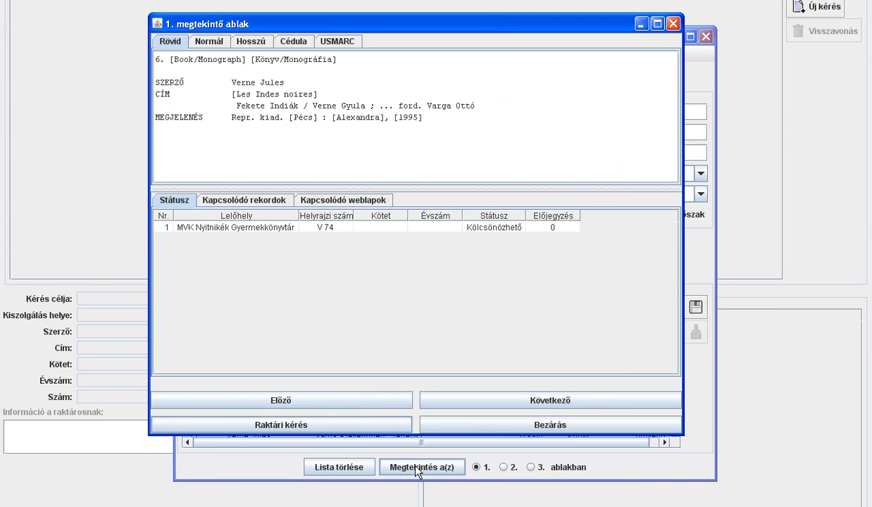
click(334, 427)
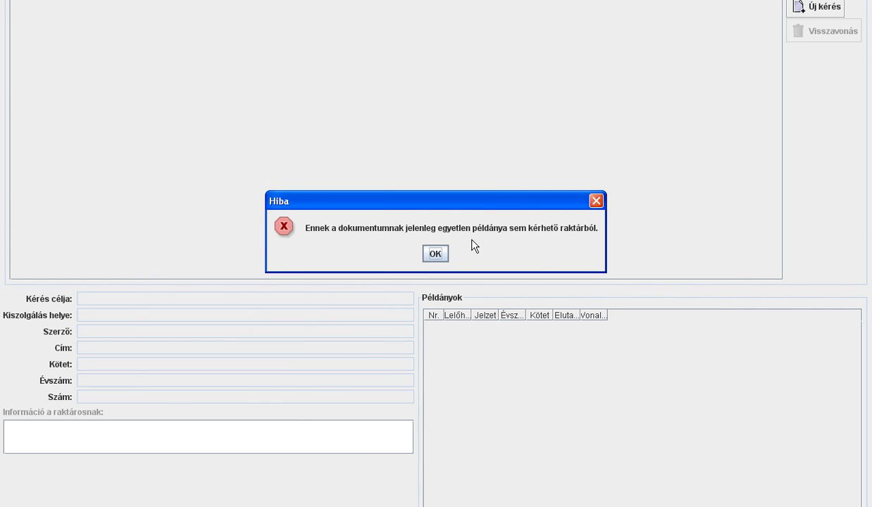
click(435, 254)
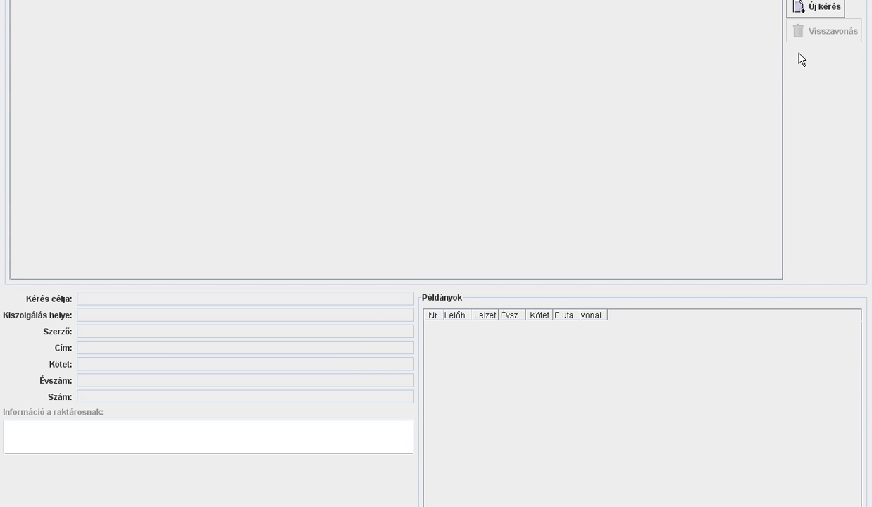
Start a new request and search for Verne Gyula with the location (Lelőhely) limited to Tudásközpont Raktár E.
click(821, 13)
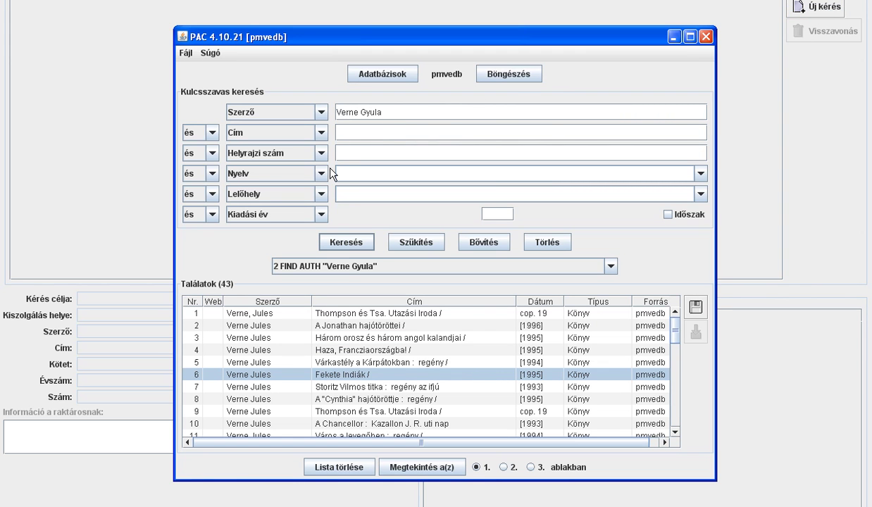
click(322, 194)
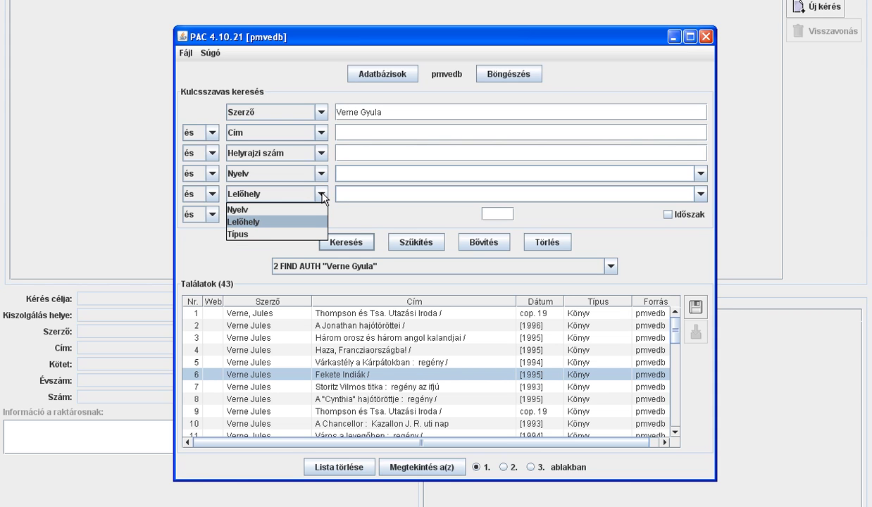
click(322, 195)
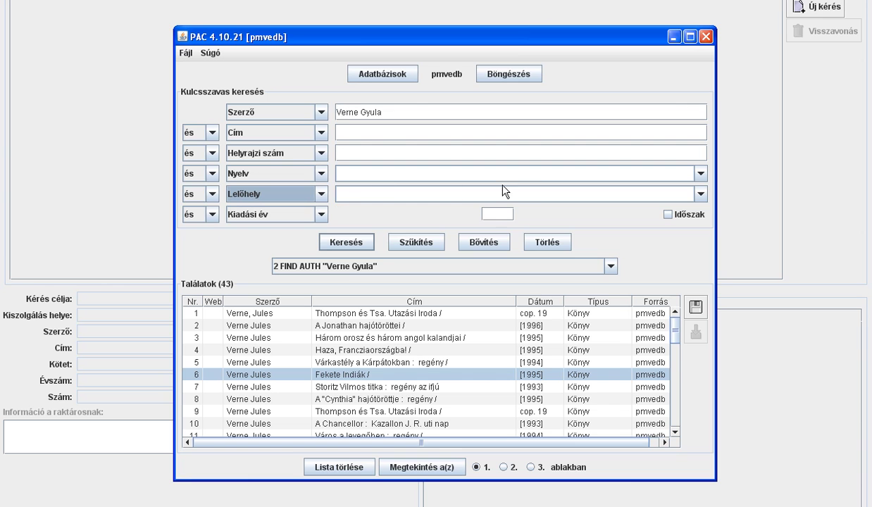
click(703, 198)
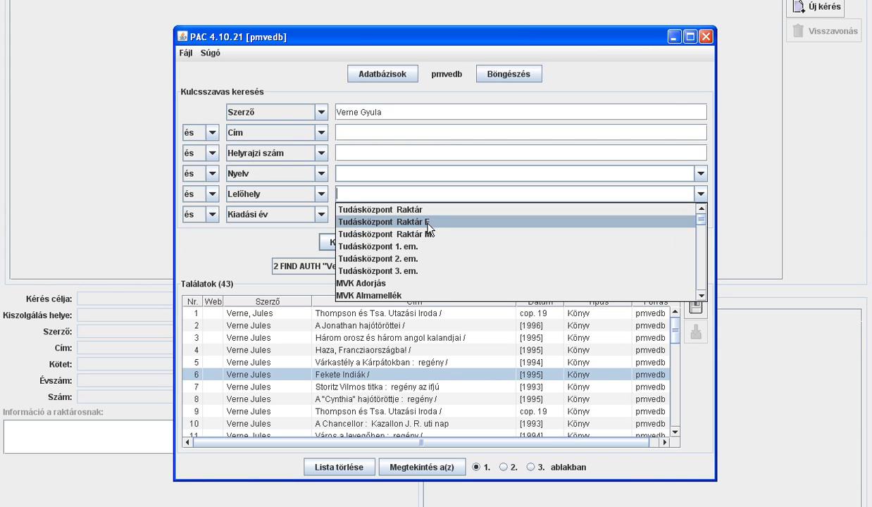
click(394, 224)
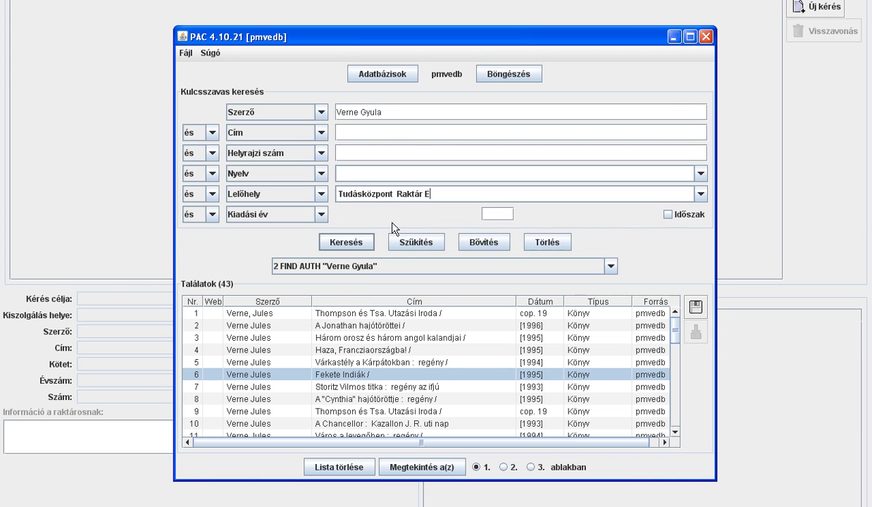
click(363, 247)
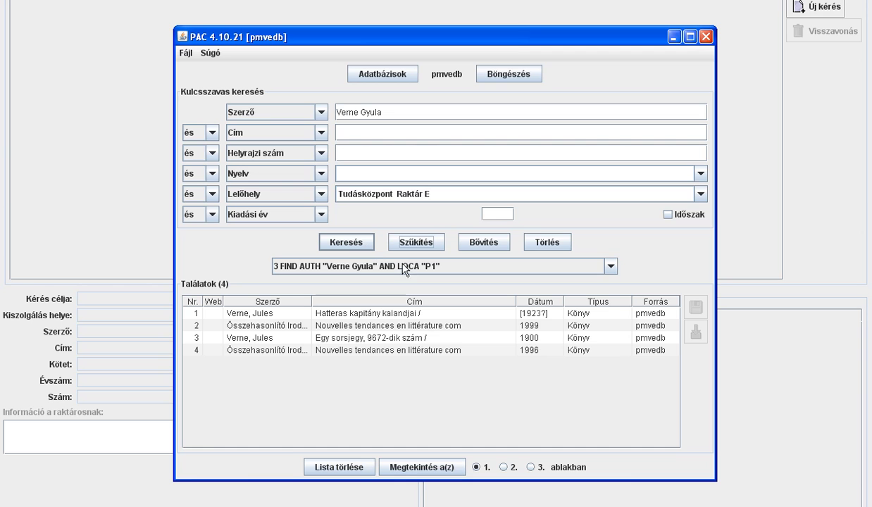
View the record of Hatteras kapitány kalandjai and open a storage request for it.
click(334, 317)
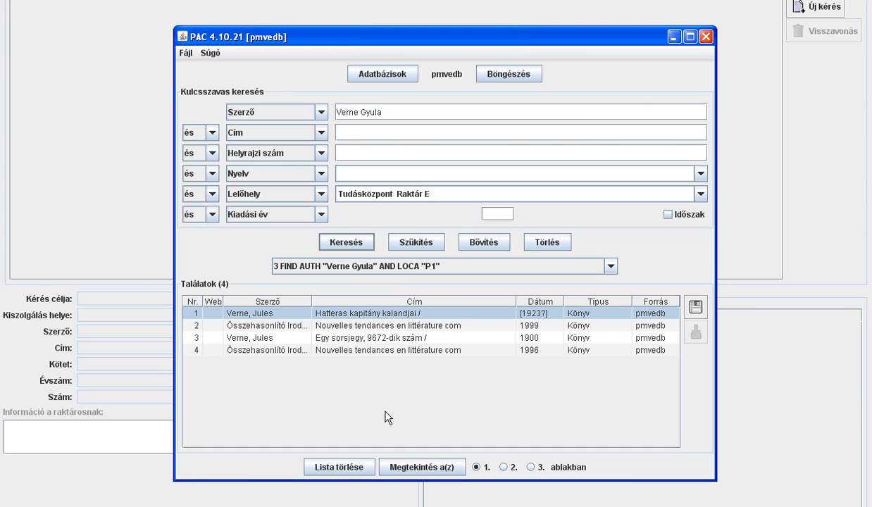
click(397, 473)
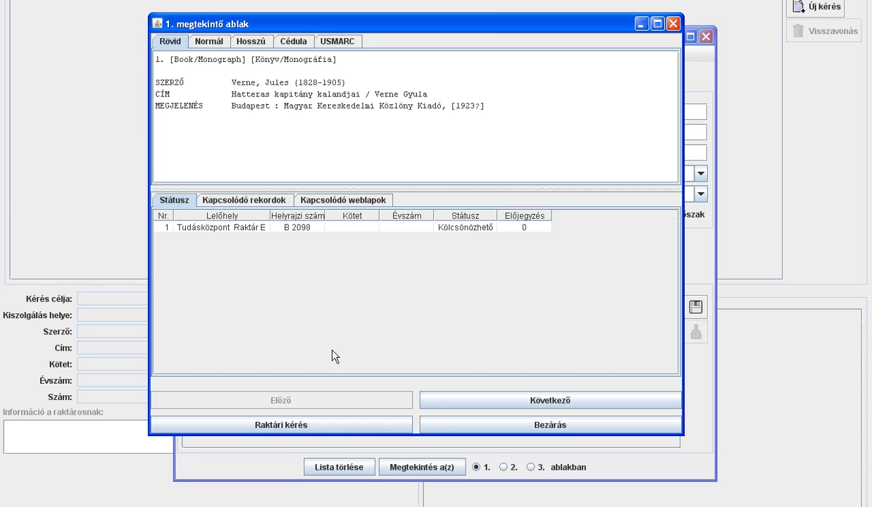
click(229, 430)
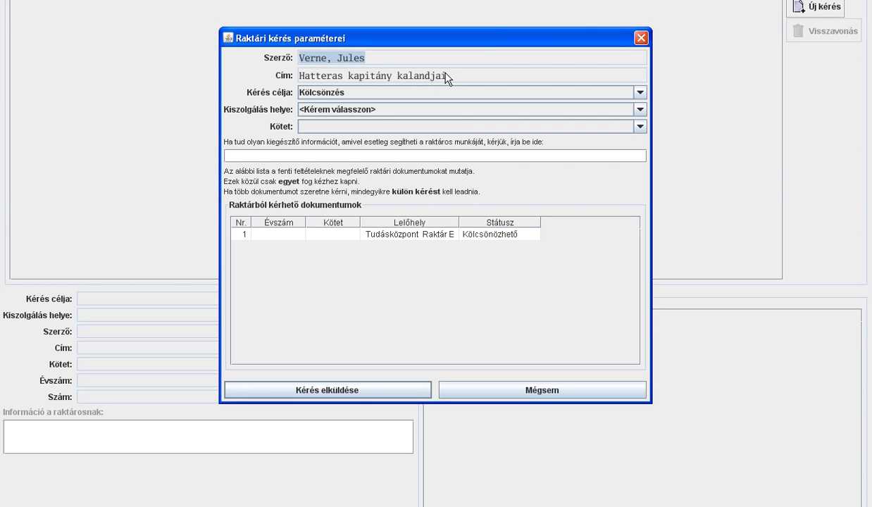
drag(458, 75, 286, 75)
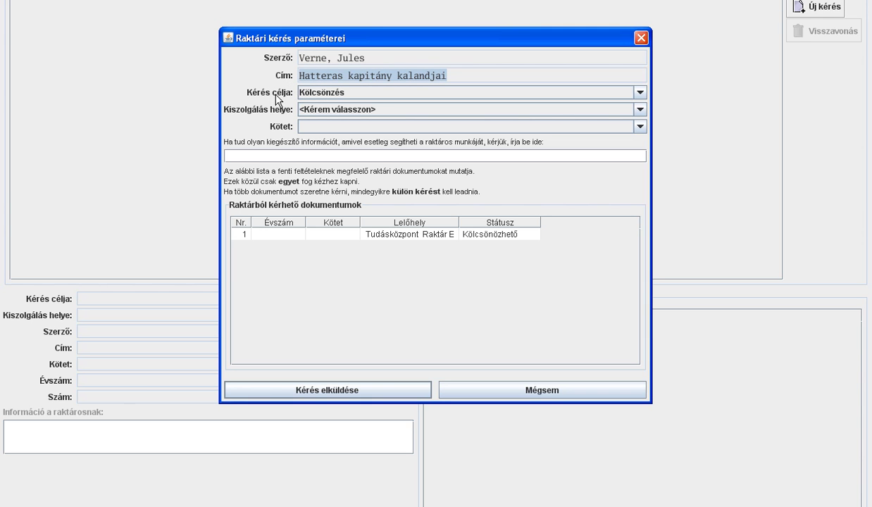
Set the request purpose to Kölcsönzés and the service location to Tudásközpont II. em.
click(642, 93)
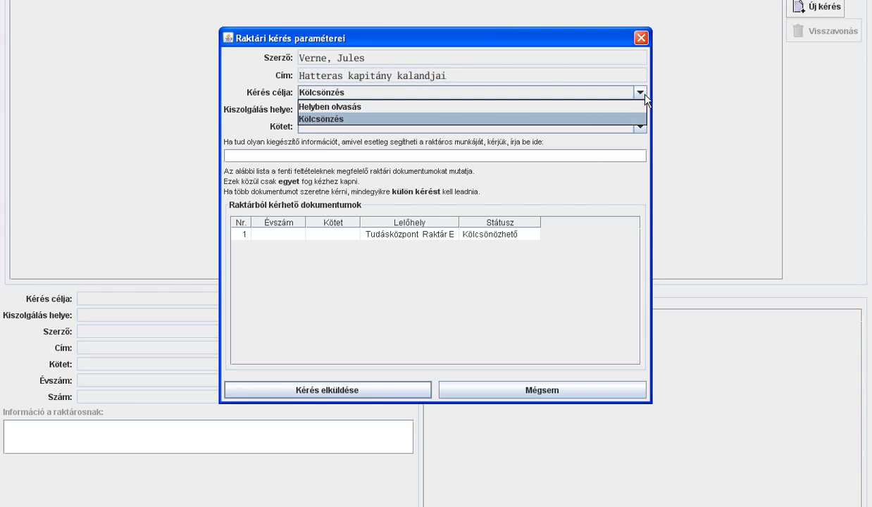
click(481, 107)
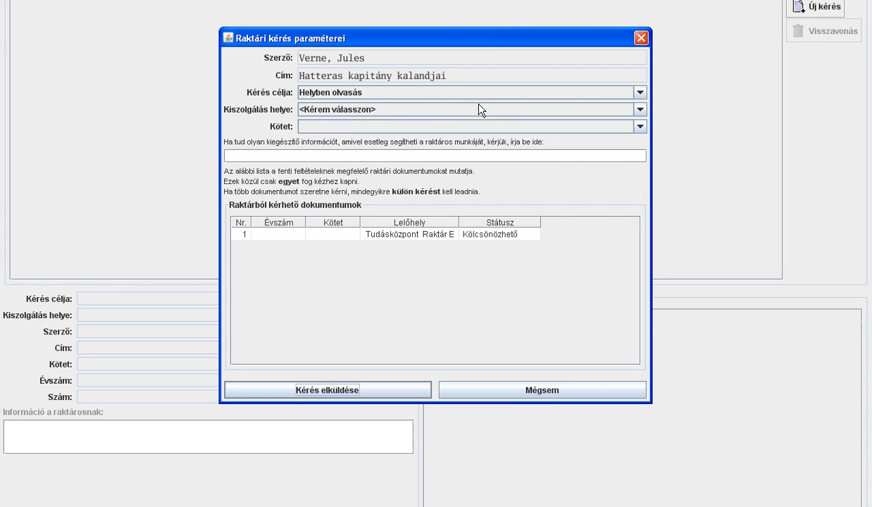
click(617, 90)
click(624, 120)
click(641, 113)
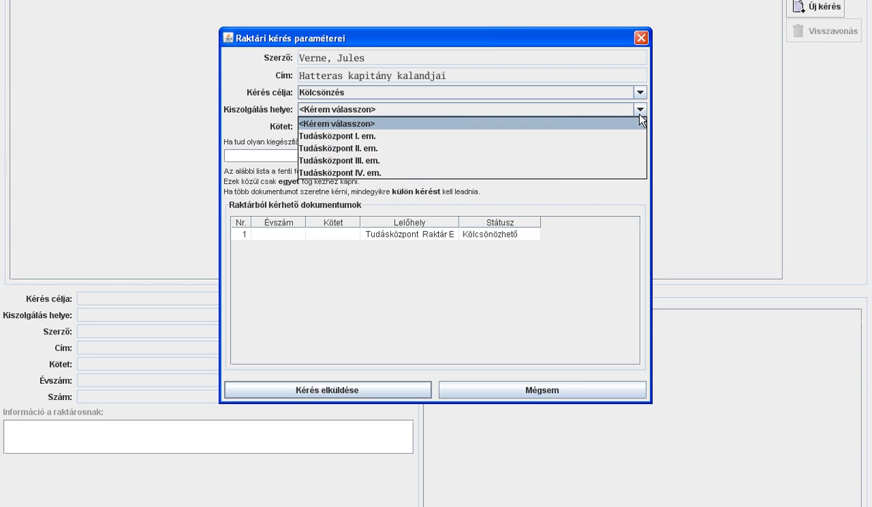
click(624, 149)
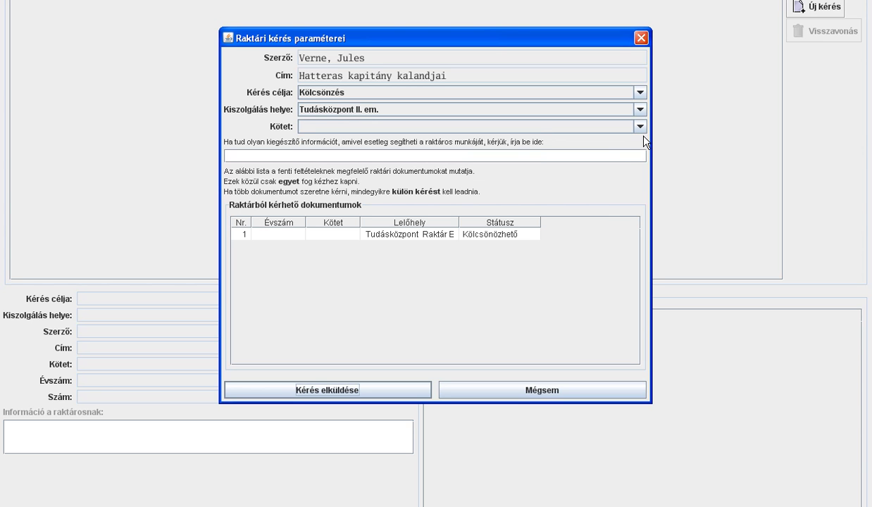
Leave the volume and the additional information for the storekeeper empty and send the storage request.
click(640, 126)
click(640, 127)
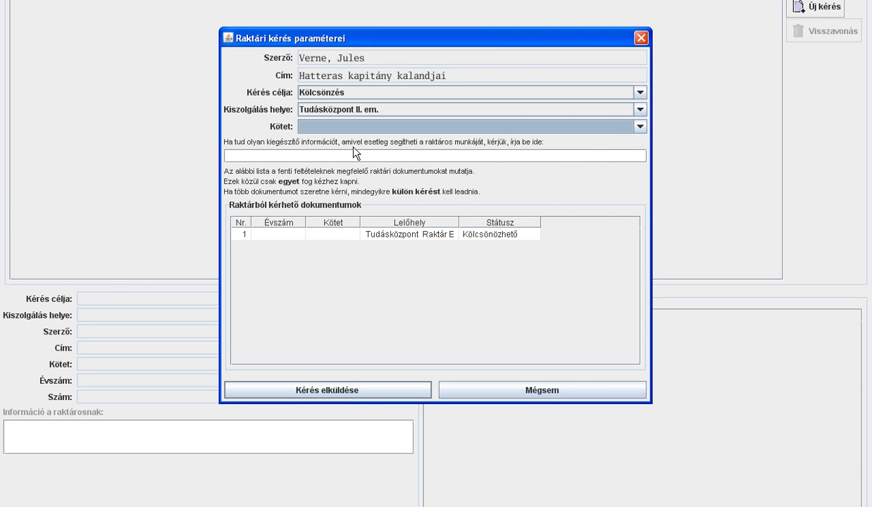
click(561, 155)
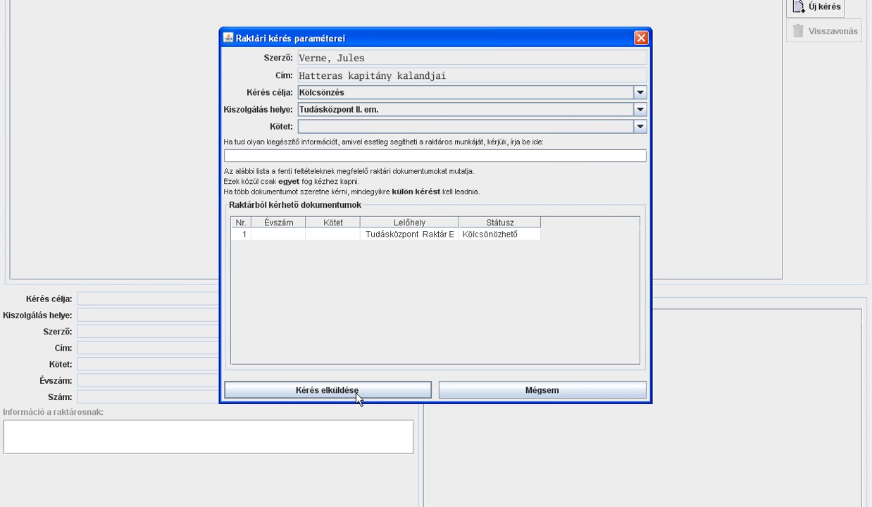
click(358, 399)
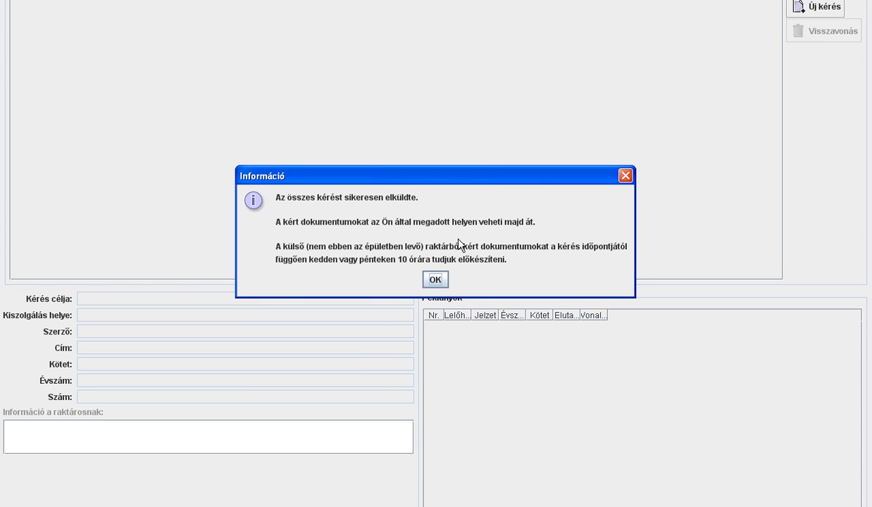
Acknowledge the sent-request message and withdraw the storage request for Hatteras kapitány kalandjai, confirming the withdrawal.
click(435, 280)
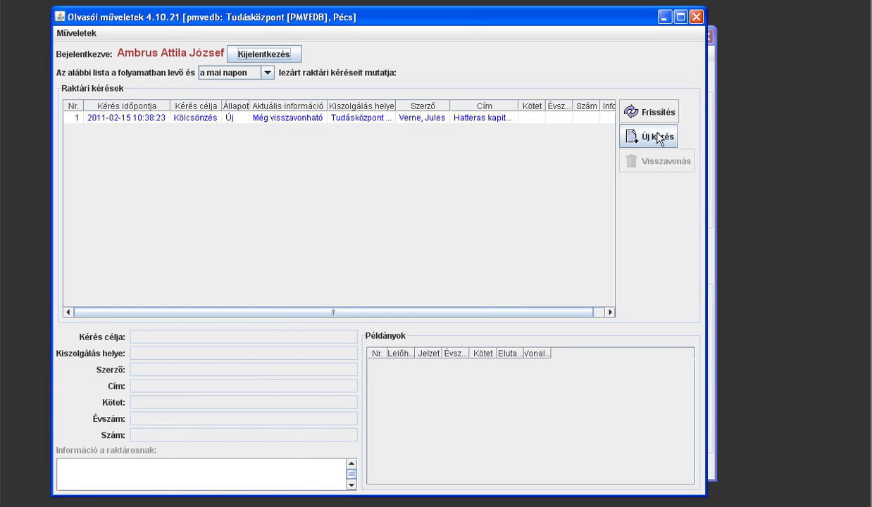
click(405, 117)
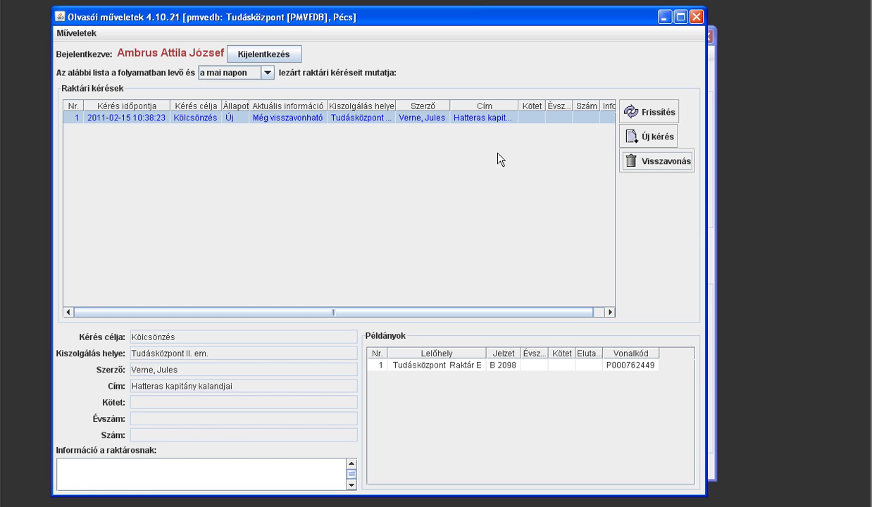
click(663, 164)
click(360, 224)
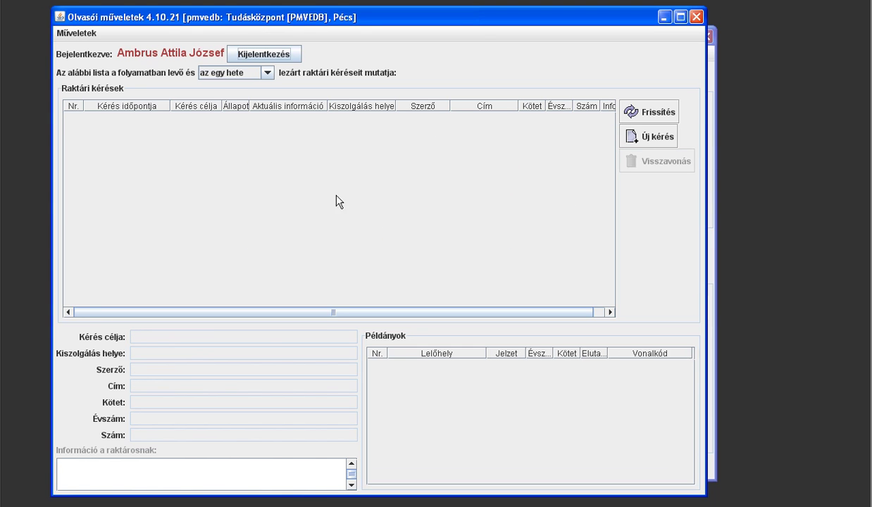
Log the reader out, close the reader operations window and exit the PAC catalogue program, confirming the exit.
click(276, 60)
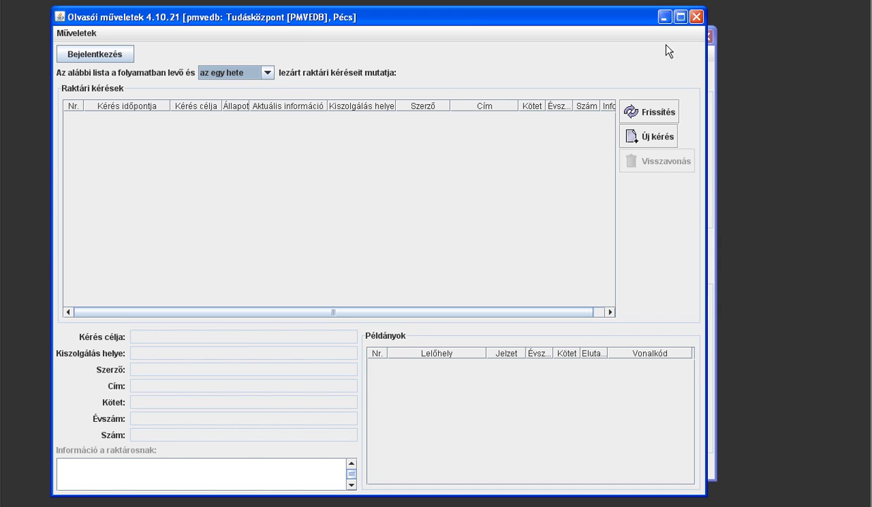
click(696, 17)
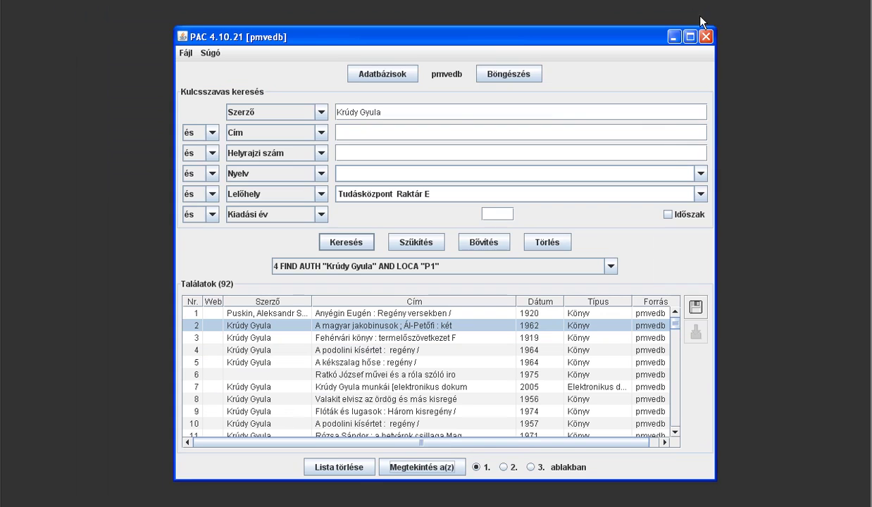
click(706, 37)
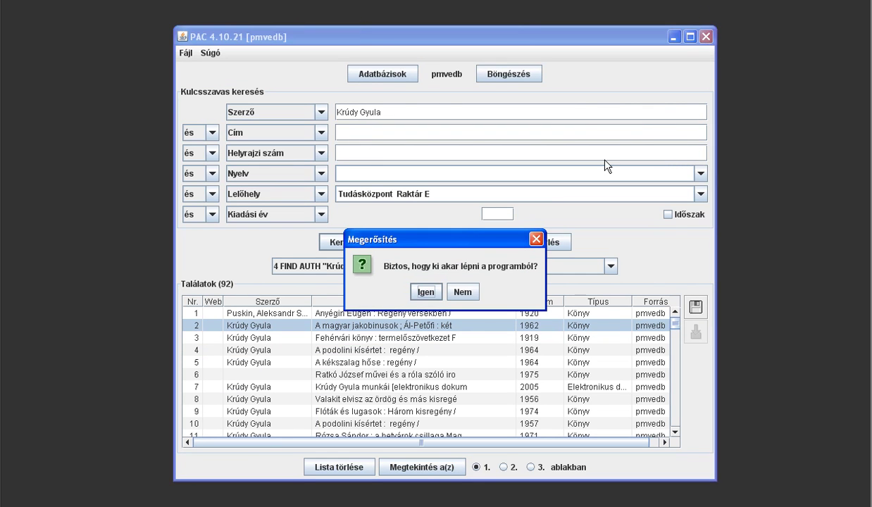
click(427, 293)
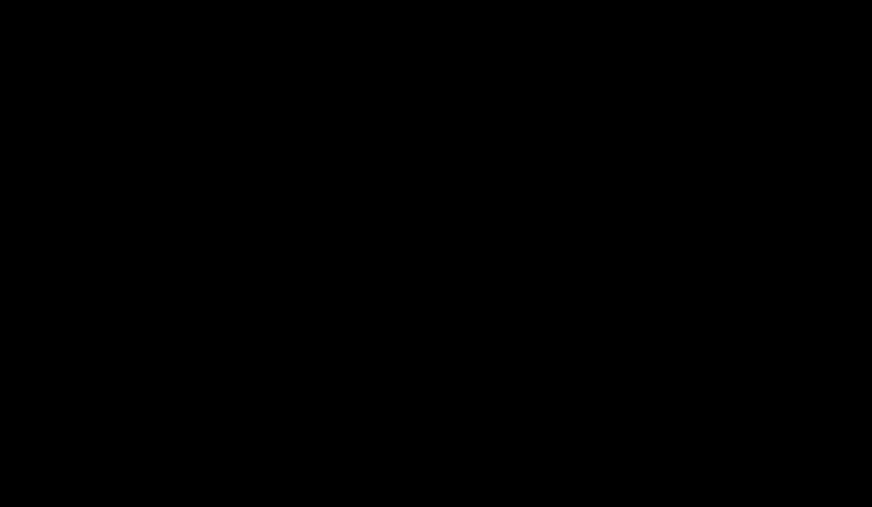